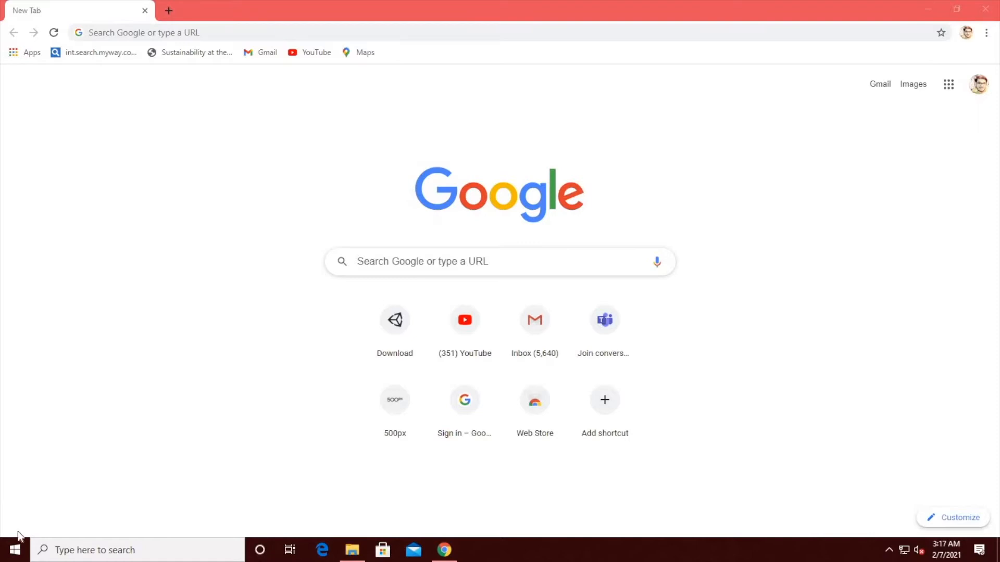
Step: Open Unity's download page at unity3d.com/get-unity/download and download the Unity Hub installer
click(172, 27)
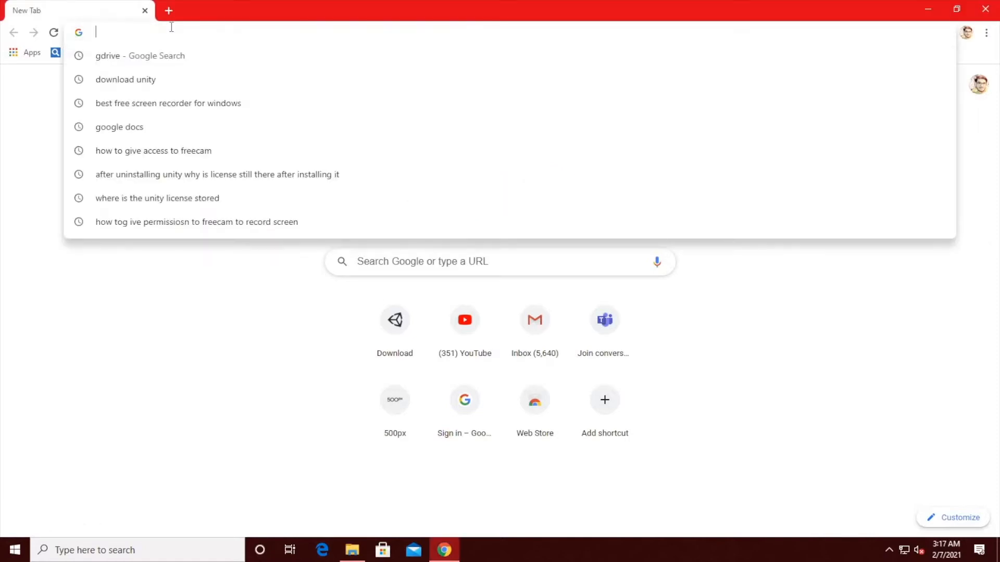
text(unity)
key(Return)
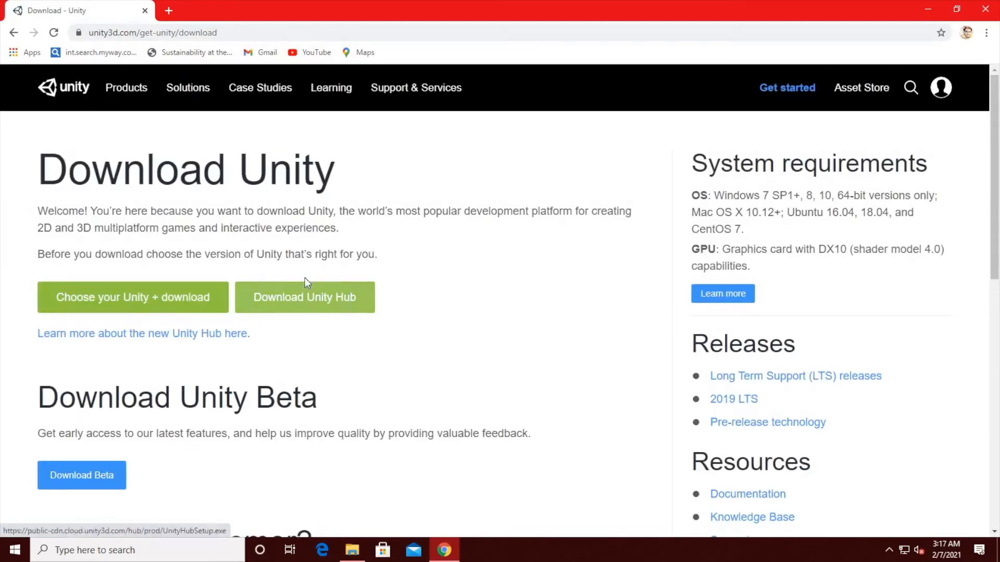
click(292, 301)
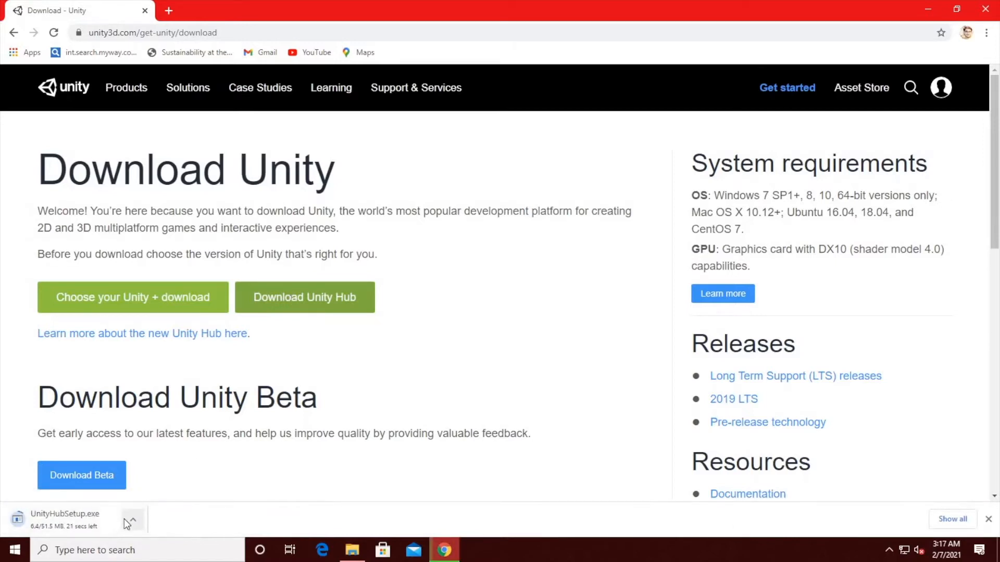
Step: Install Unity Hub from the downloaded UnityHubSetup.exe, accepting its terms, and launch it with firewall access allowed on private networks
key(ctrl+j)
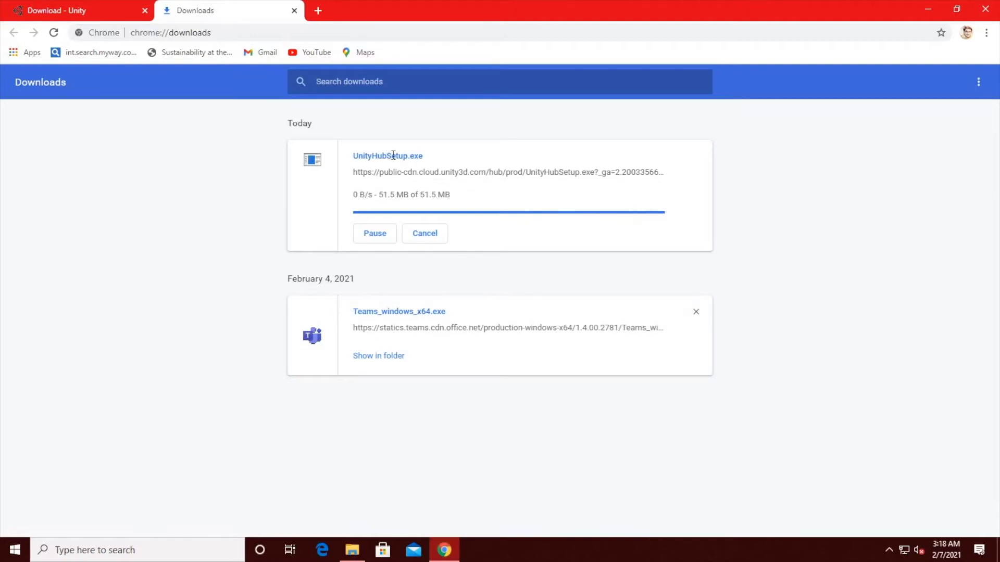
double_click(393, 155)
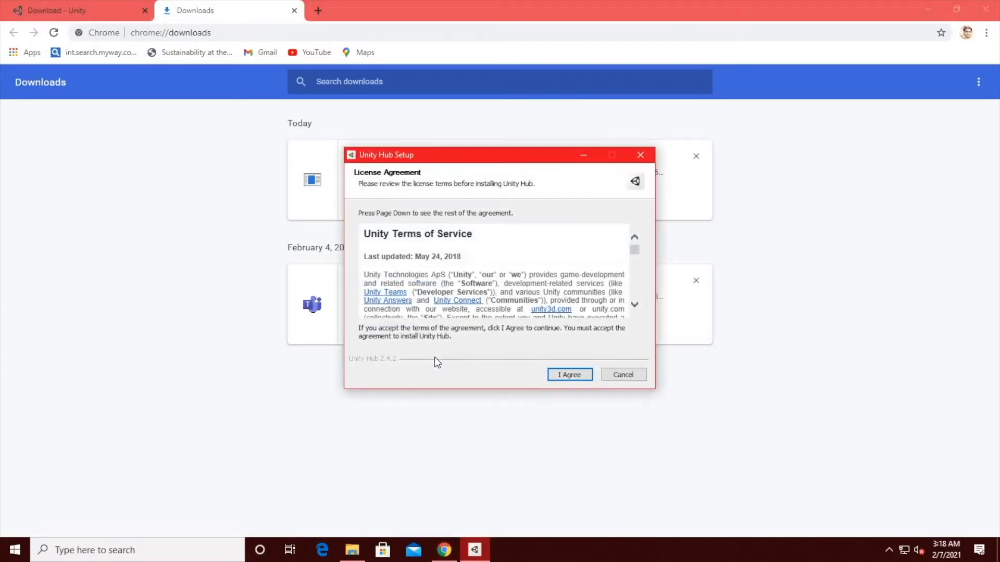
click(584, 375)
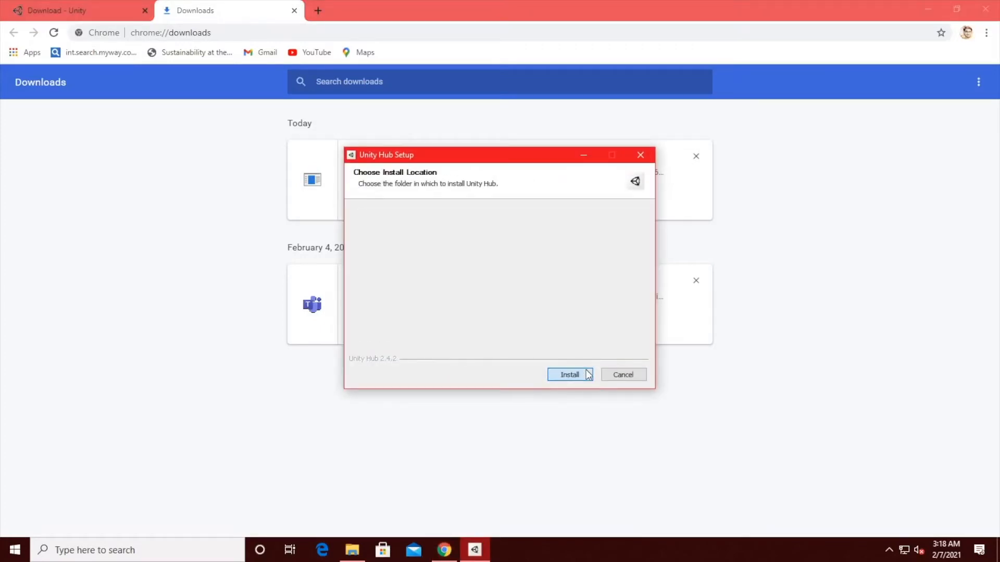
click(568, 375)
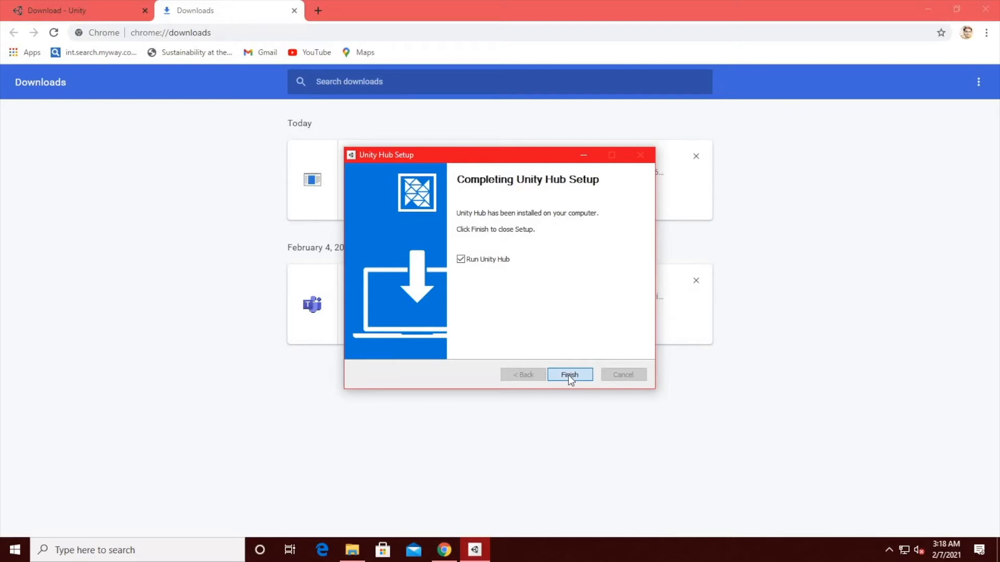
click(568, 375)
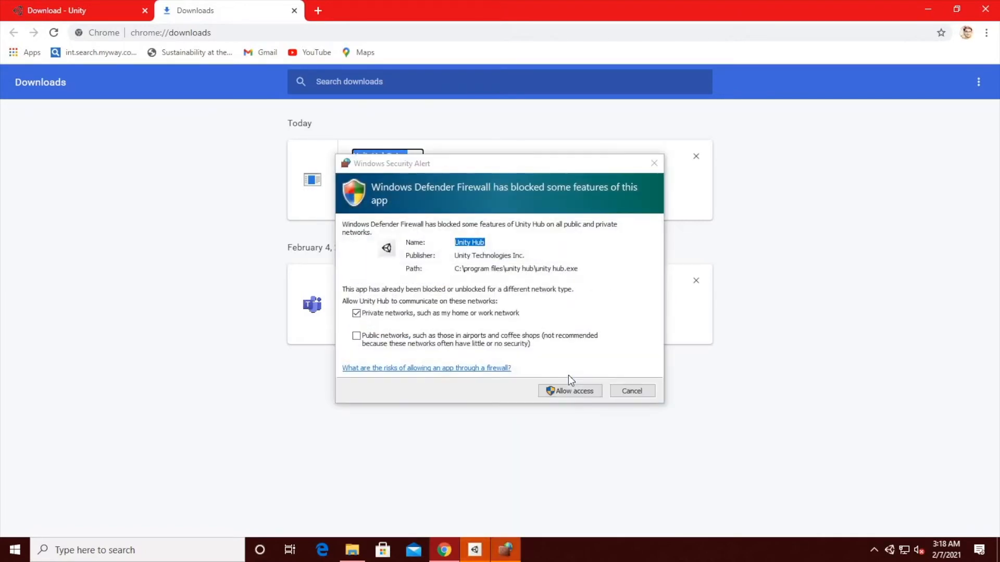
click(567, 389)
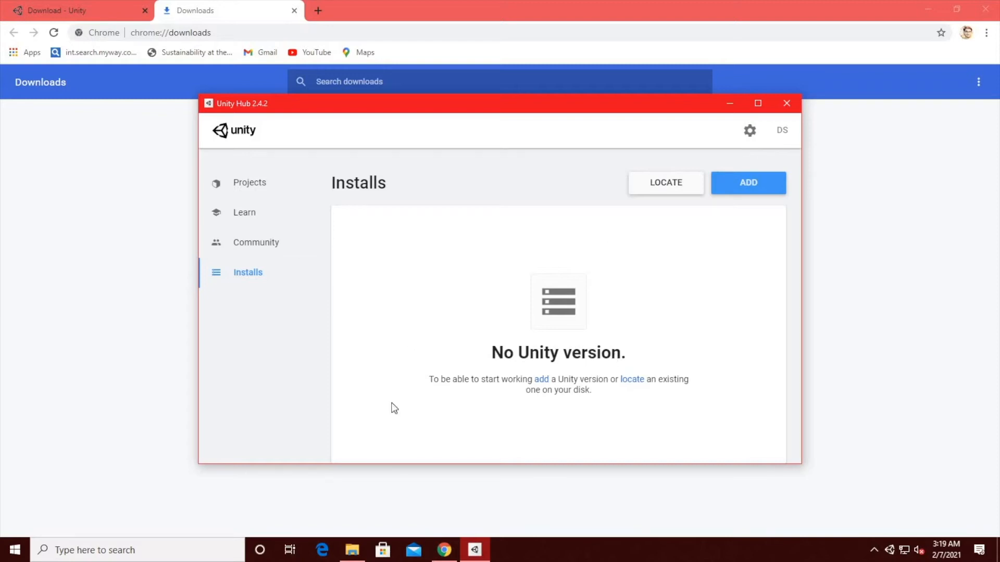
Step: Activate a new Unity Personal license with the option "I don't use Unity in a professional capacity", and leave the preferences
click(783, 131)
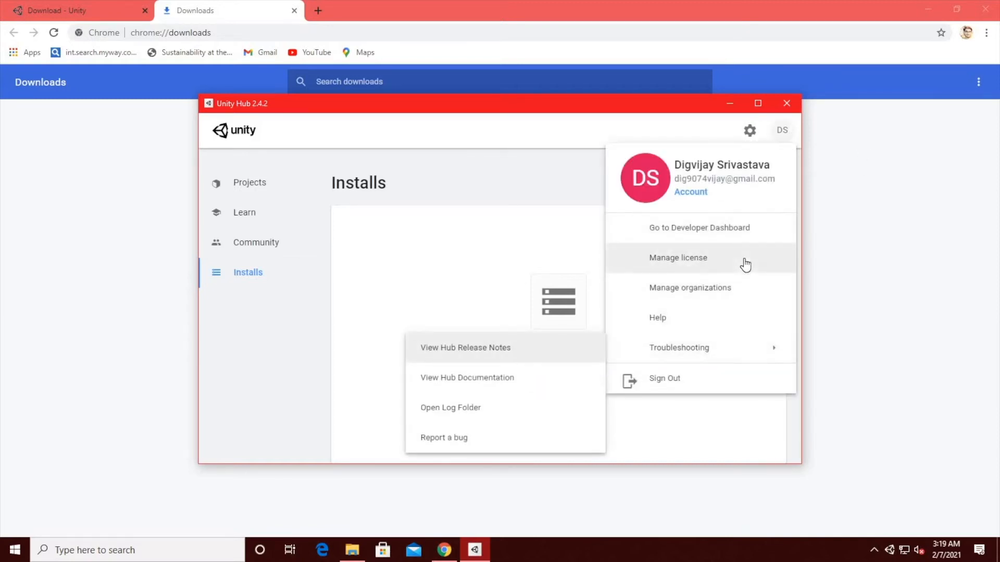
click(725, 259)
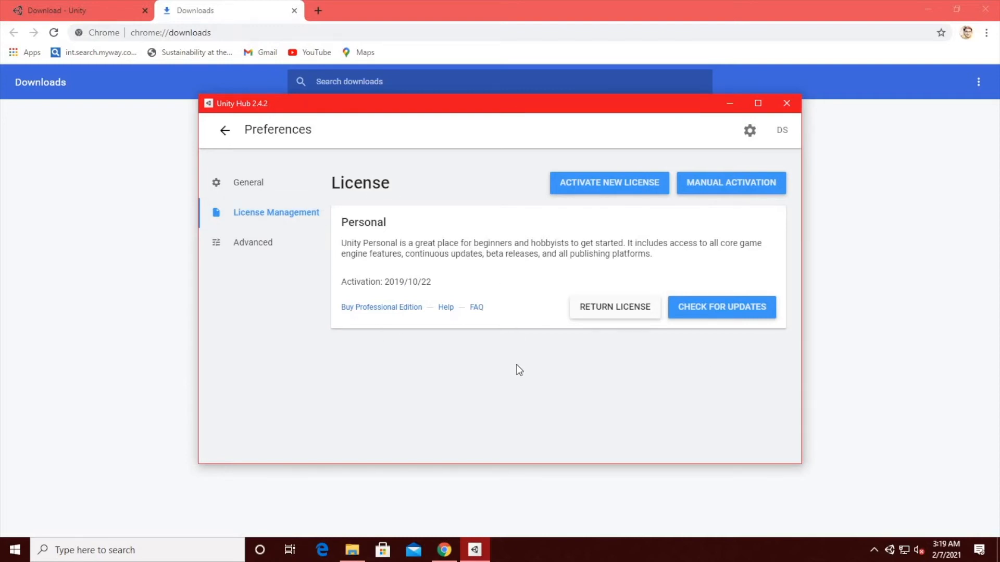
click(601, 186)
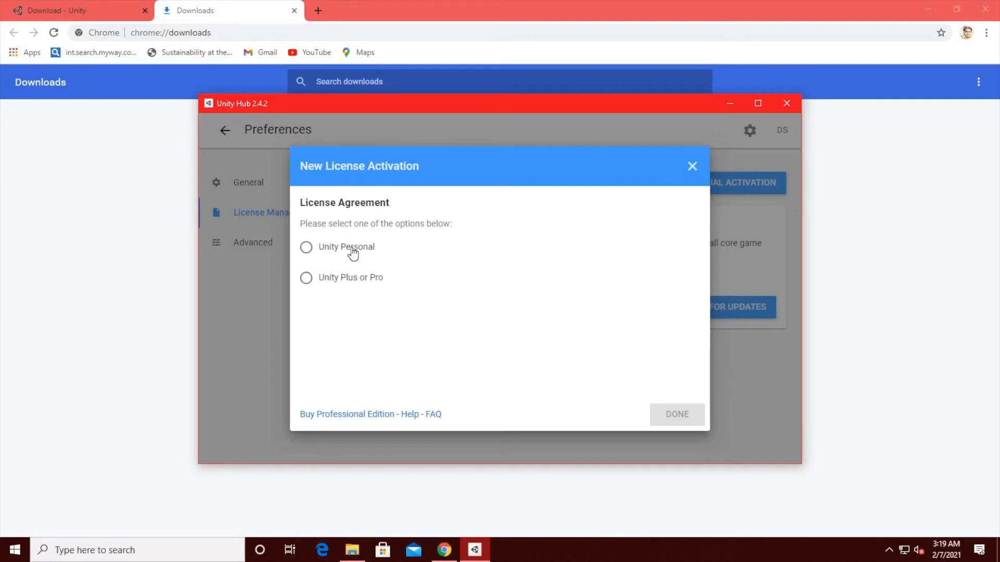
click(352, 253)
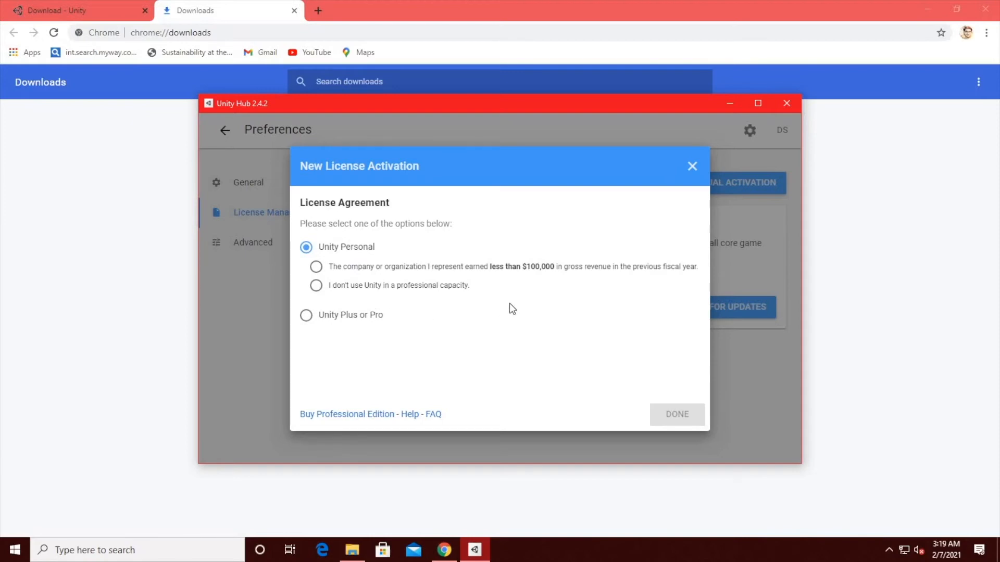
click(316, 286)
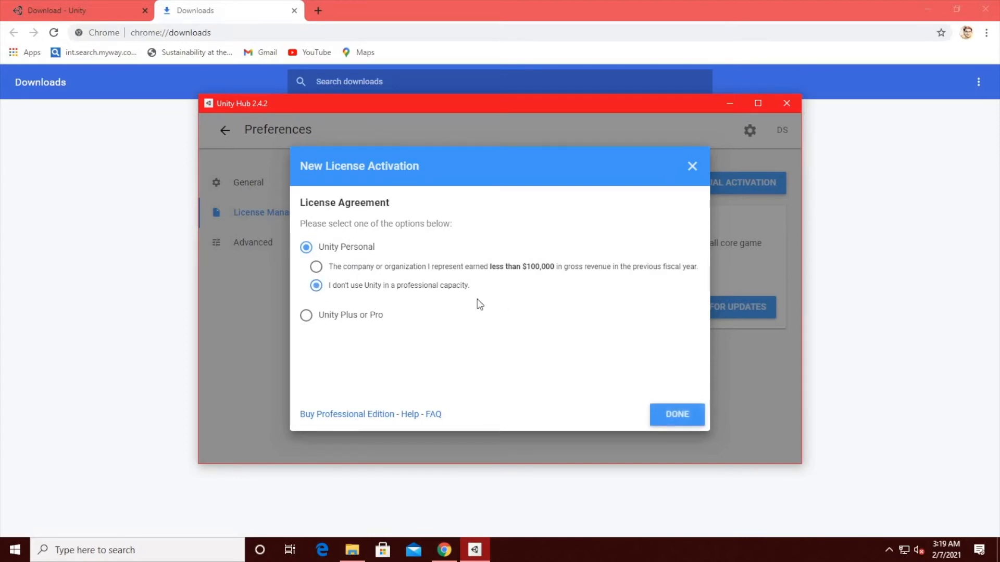
click(676, 415)
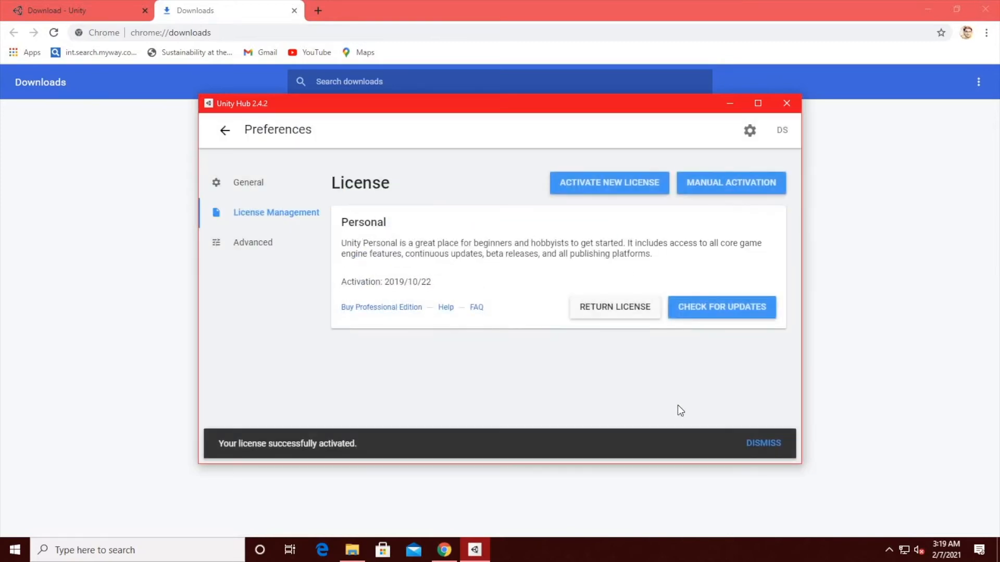
click(761, 443)
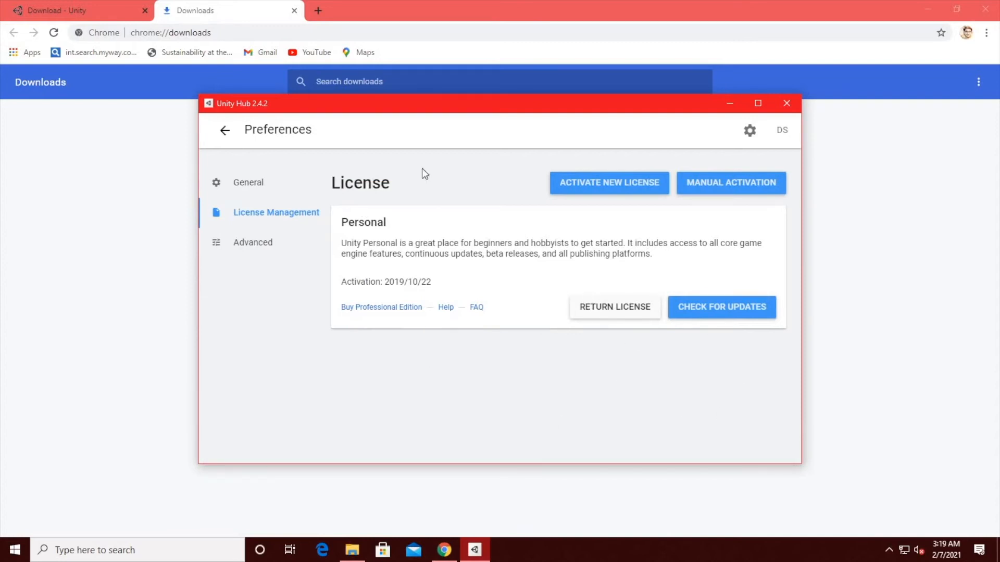
click(225, 130)
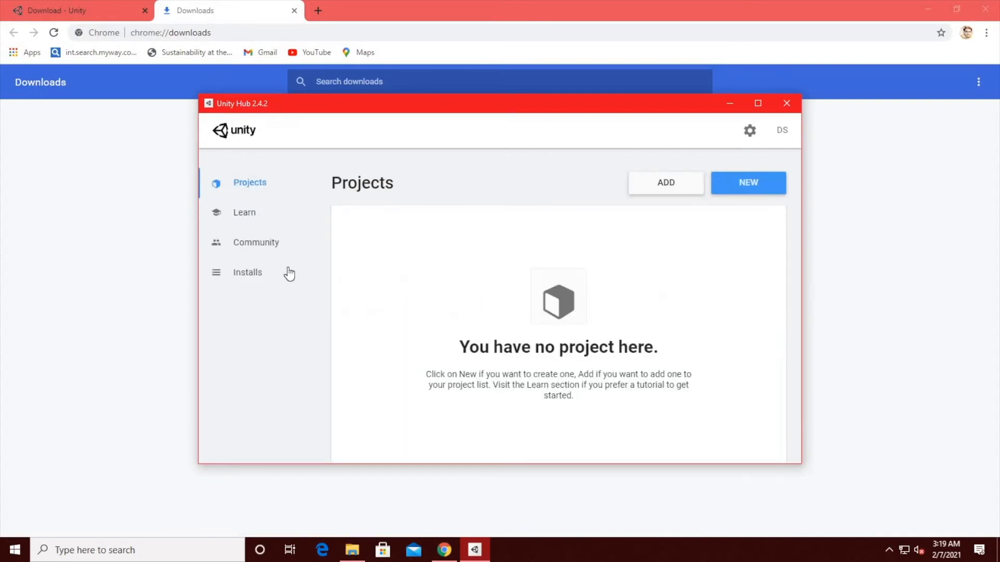
Step: Start adding a Unity version to the installs and choose the official release Unity 2020.2.3f1
click(279, 273)
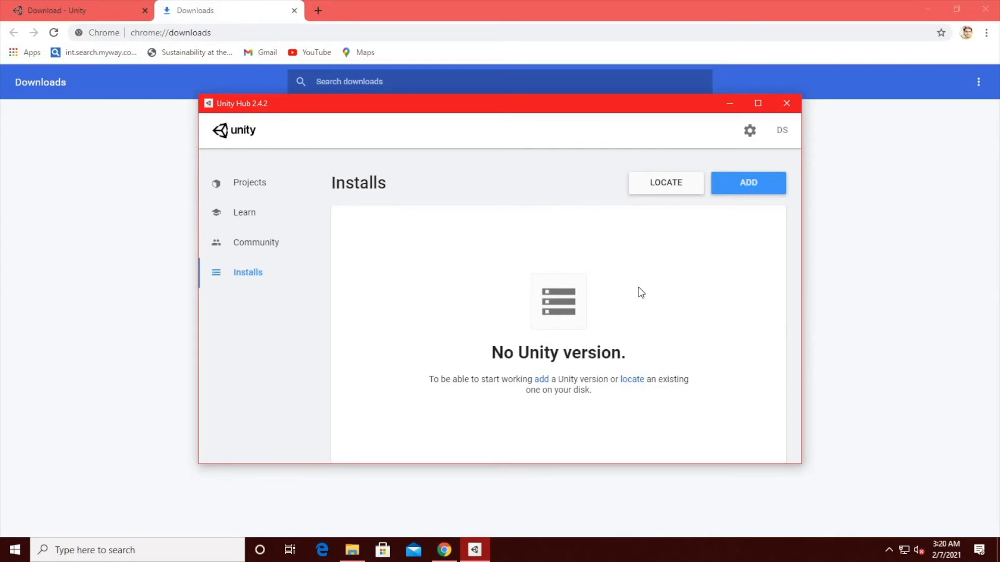
click(764, 188)
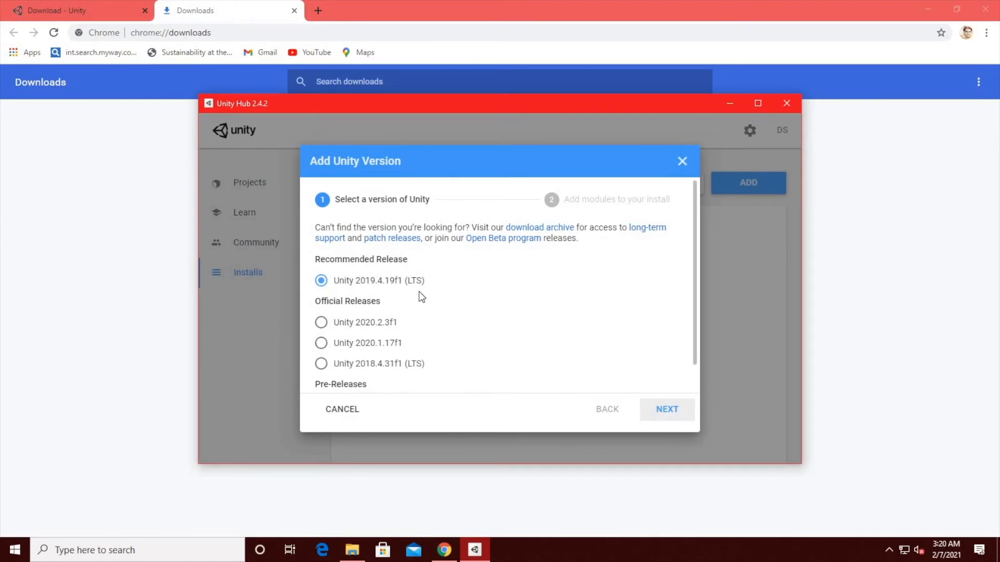
scroll(418, 313, down, 1)
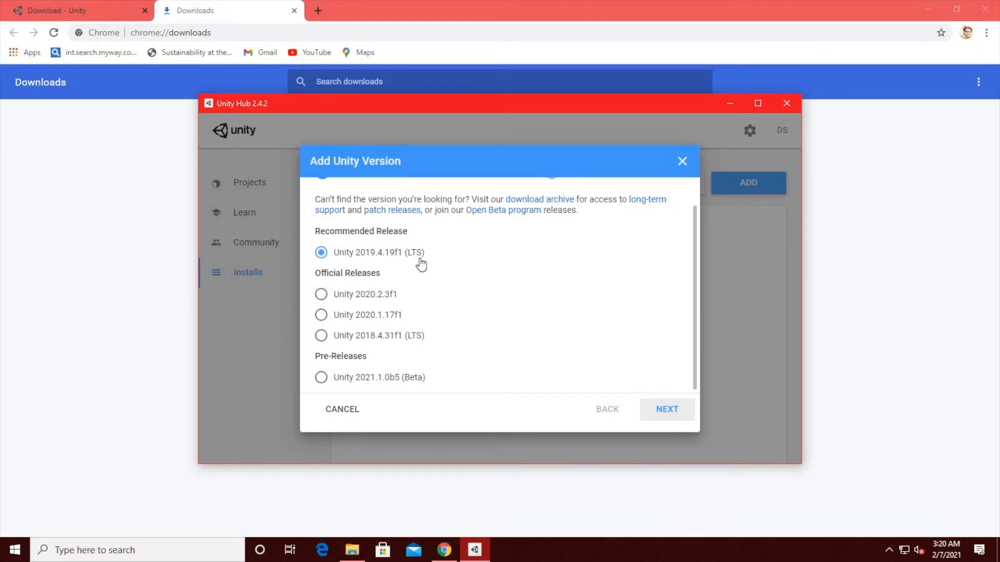
click(376, 303)
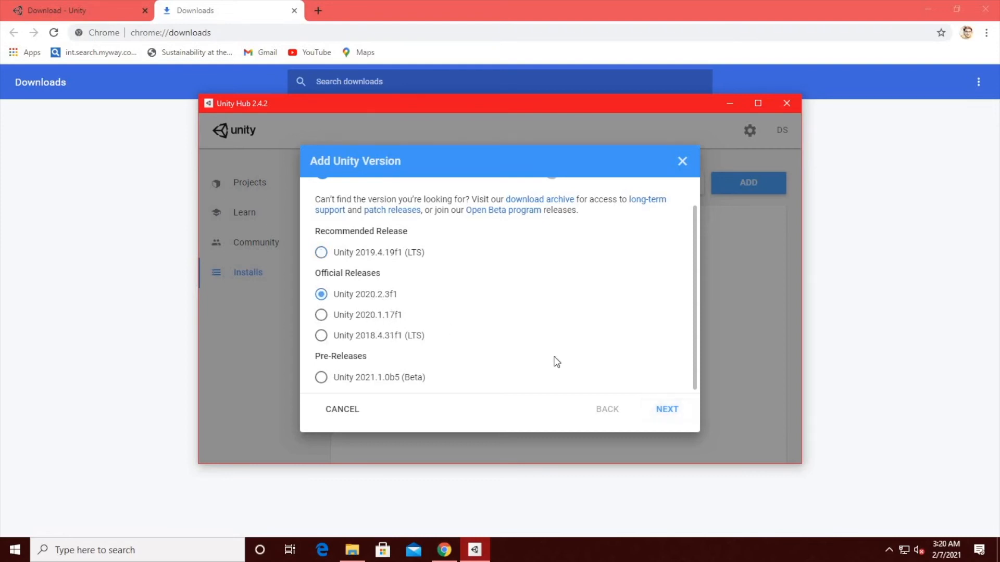
click(672, 413)
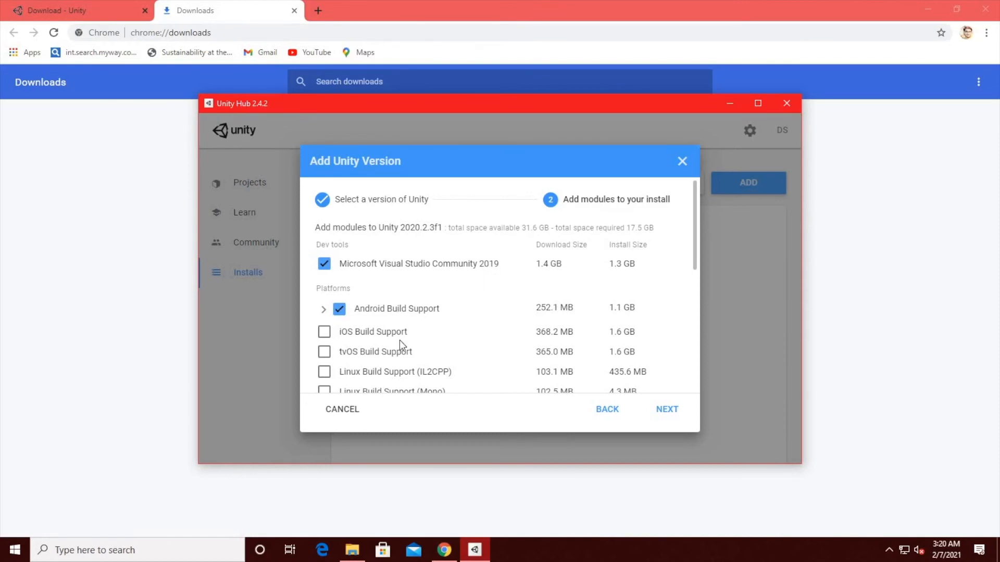
Step: Review the available modules and continue with Microsoft Visual Studio Community 2019 and Android Build Support included in the install
scroll(402, 336, down, 3)
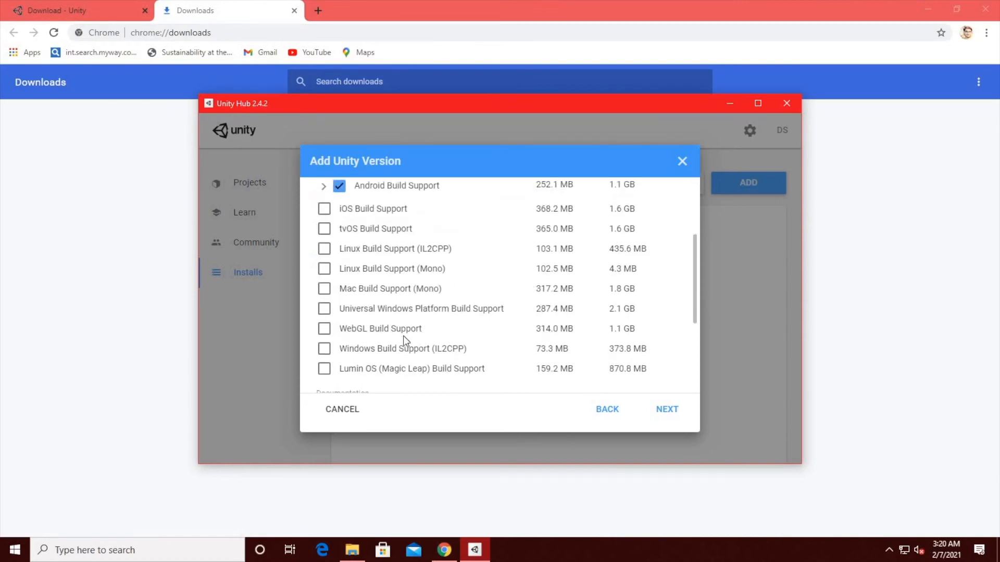
scroll(403, 333, up, 3)
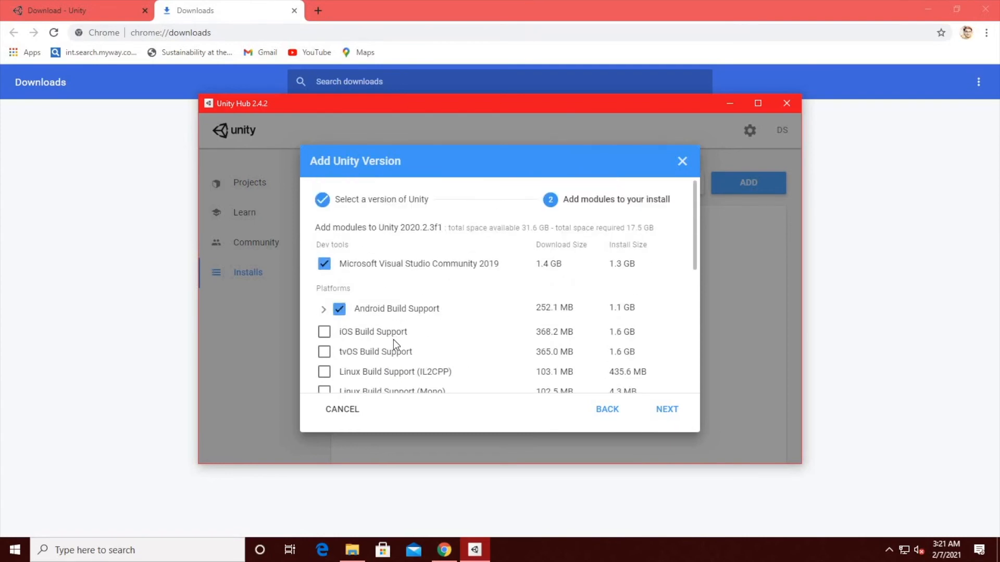
scroll(396, 342, down, 3)
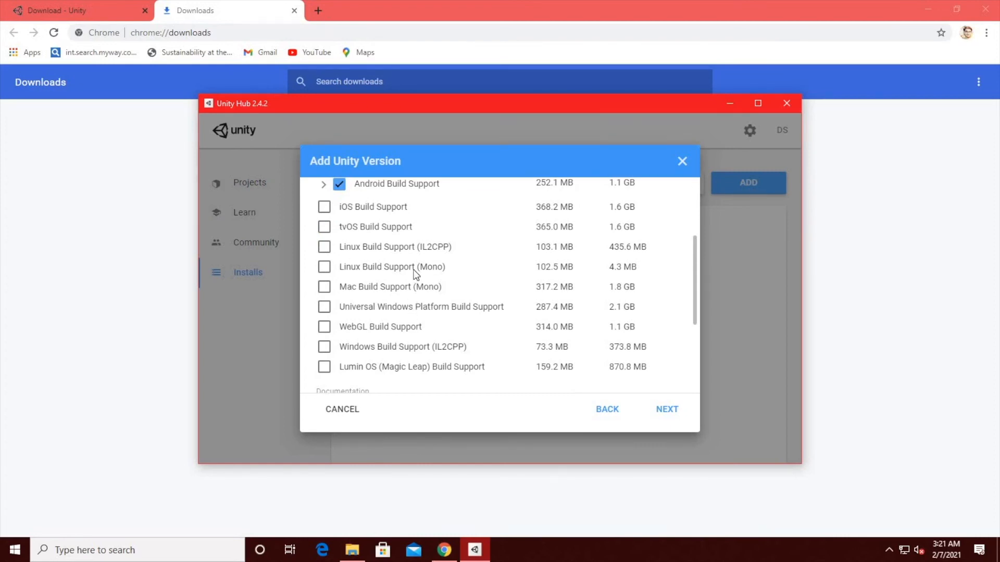
scroll(416, 274, up, 3)
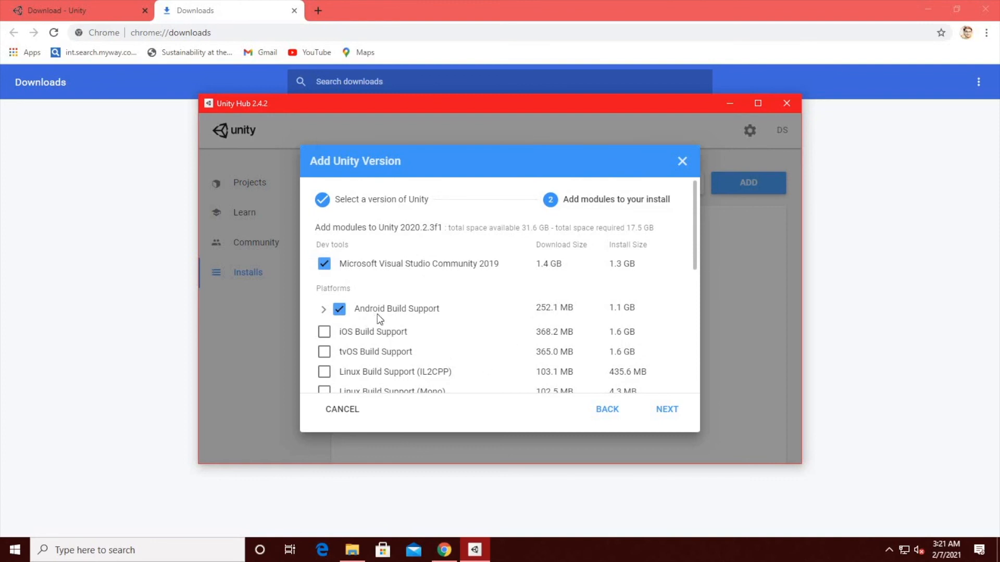
click(661, 414)
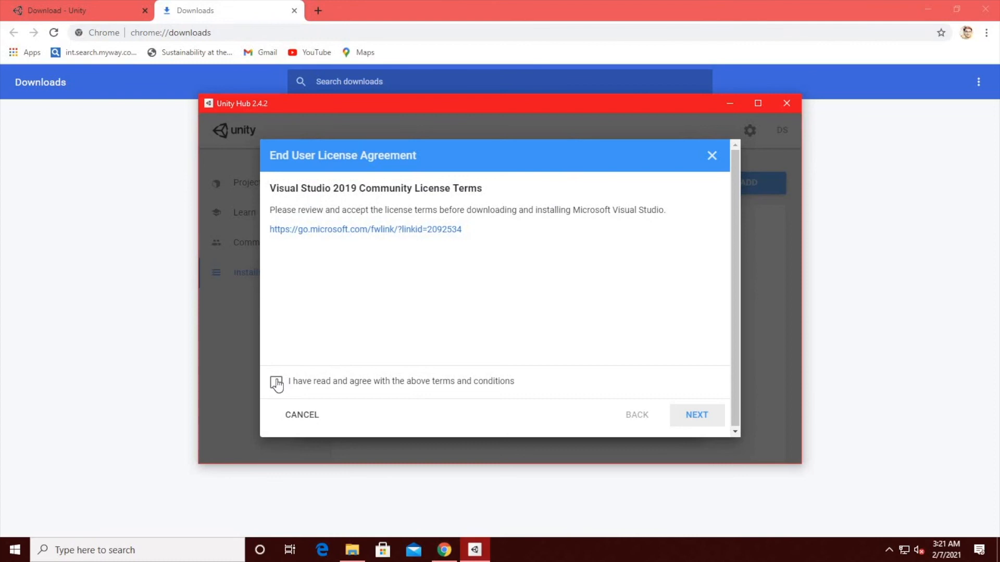
Step: Accept the Visual Studio 2019 Community license terms and the following license agreement to start the Unity installation
click(277, 384)
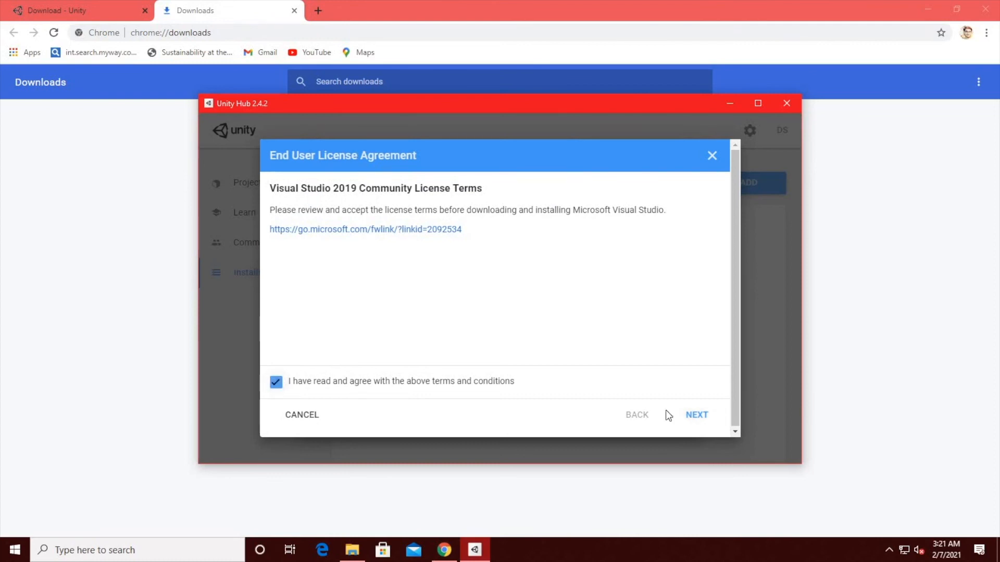
click(682, 414)
click(276, 382)
click(696, 415)
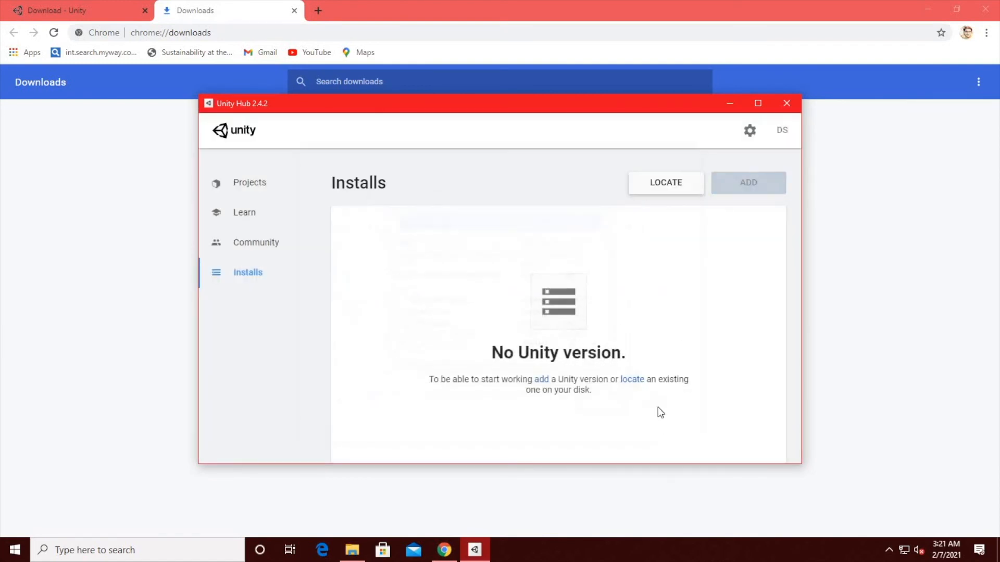